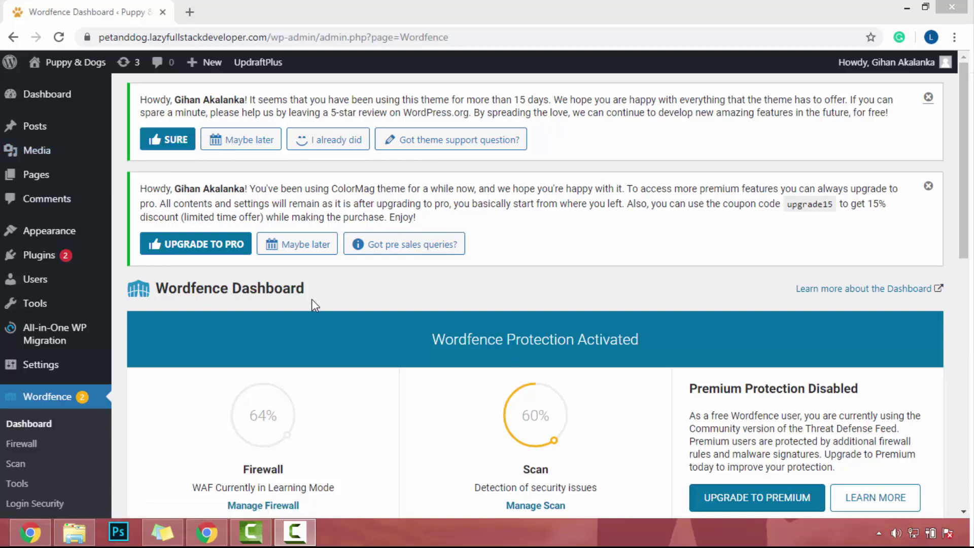
- Open Wordfence's Login Security page from the WordPress sidebar
{"action": "scroll", "coordinate": [143, 384], "scroll_direction": "down", "scroll_amount": 4}
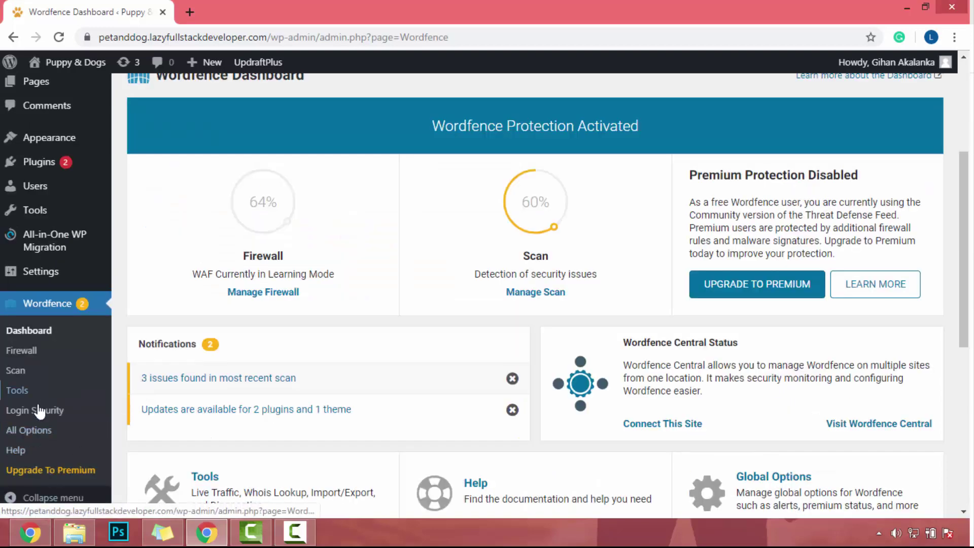
{"action": "left_click", "coordinate": [15, 420]}
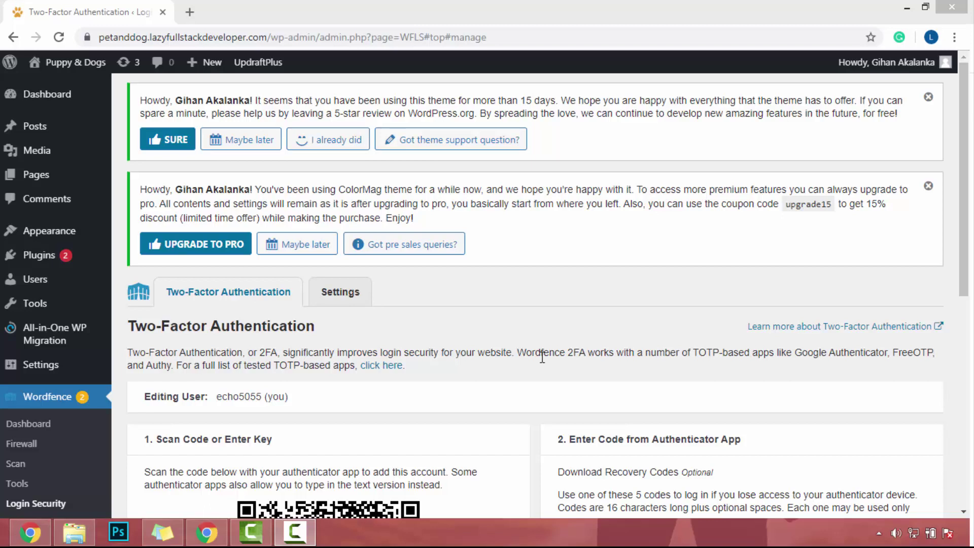
- Switch to the Login Security Settings tab and enable 'Disable XML-RPC authentication'
{"action": "left_click", "coordinate": [347, 298]}
{"action": "scroll", "coordinate": [348, 298], "scroll_direction": "down", "scroll_amount": 5}
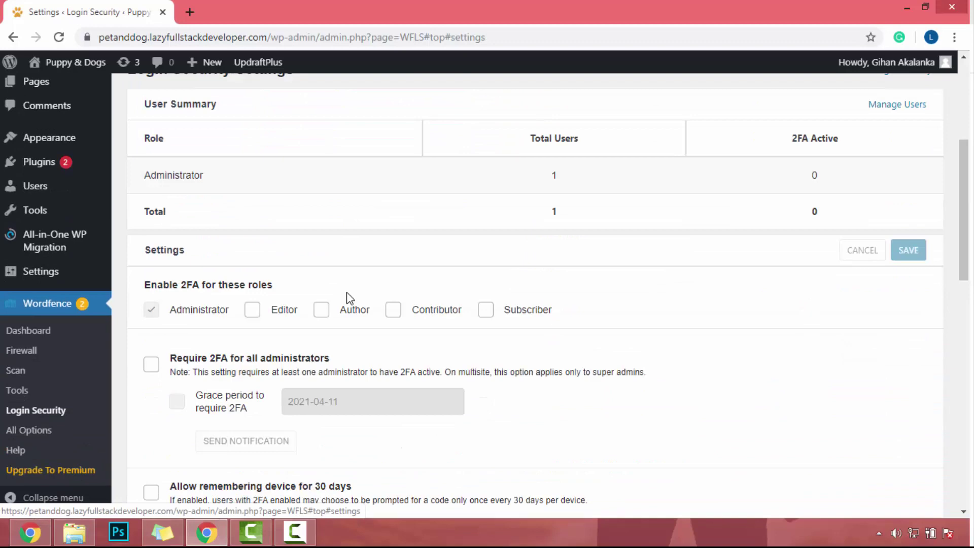
{"action": "scroll", "coordinate": [205, 189], "scroll_direction": "up", "scroll_amount": 1}
{"action": "scroll", "coordinate": [204, 196], "scroll_direction": "down", "scroll_amount": 3}
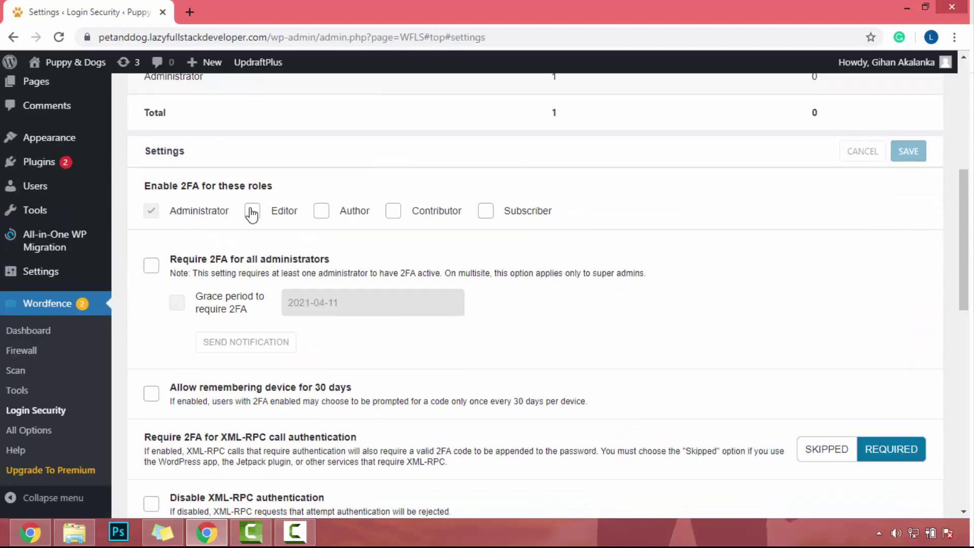
{"action": "scroll", "coordinate": [298, 202], "scroll_direction": "down", "scroll_amount": 7}
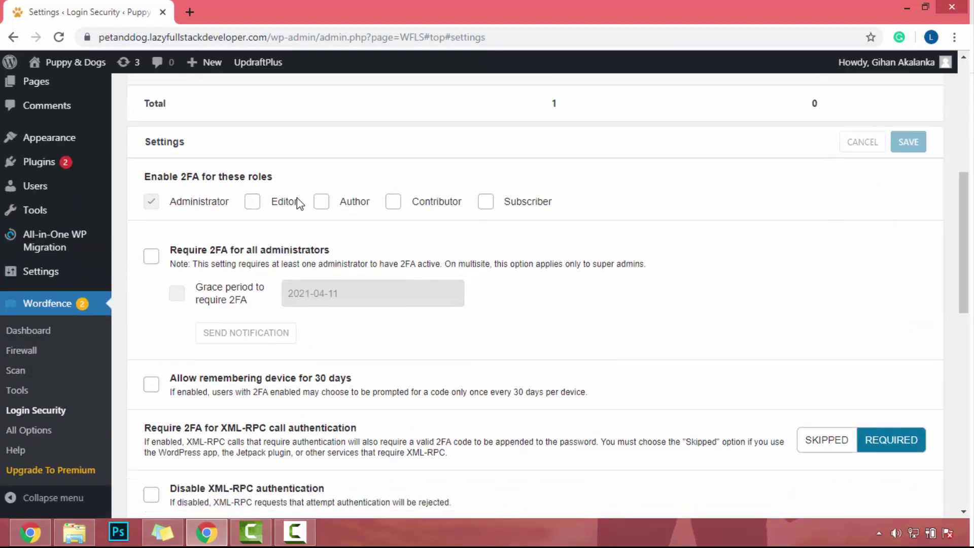
{"action": "scroll", "coordinate": [298, 199], "scroll_direction": "up", "scroll_amount": 1}
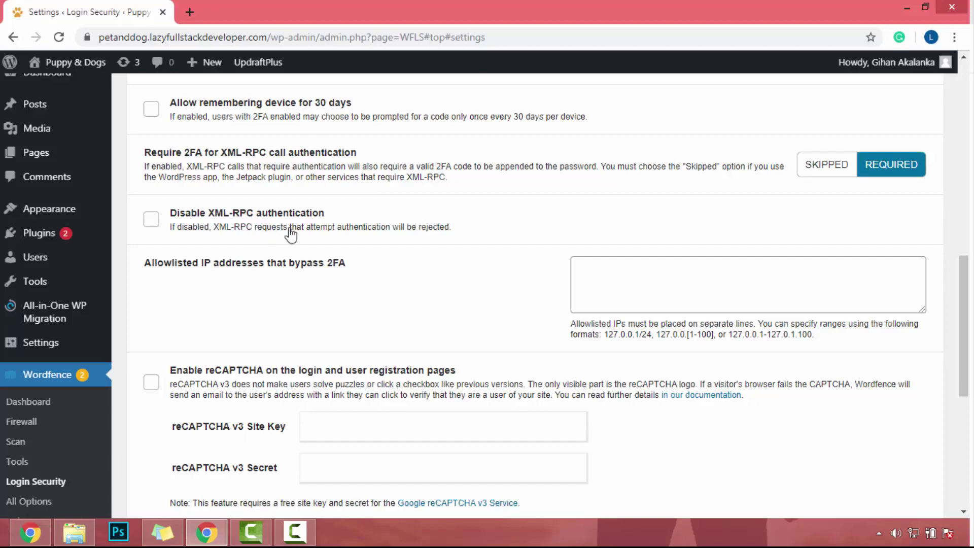
{"action": "left_click", "coordinate": [152, 222]}
{"action": "scroll", "coordinate": [340, 266], "scroll_direction": "down", "scroll_amount": 4}
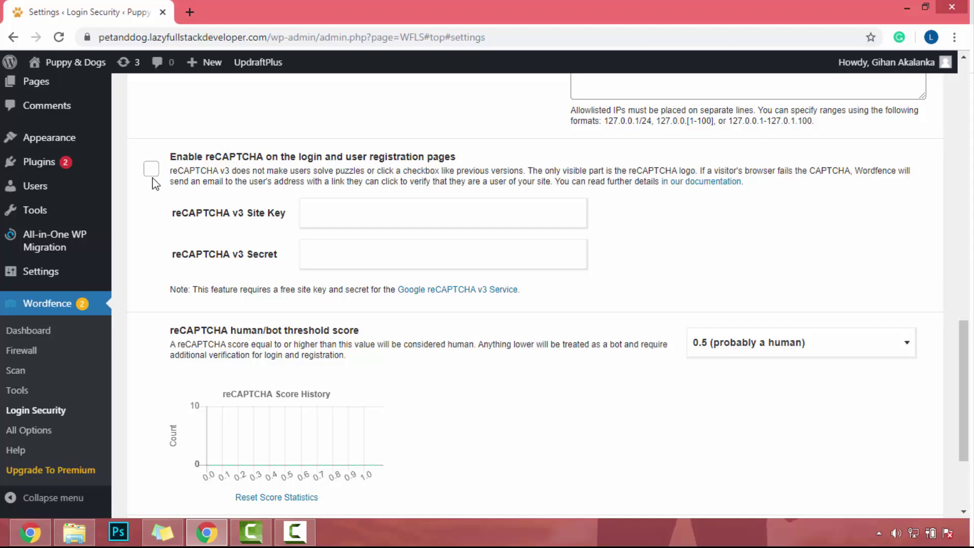
- Enable reCAPTCHA for login and registration, then search Google for 'google recaptcha' in a new tab
{"action": "left_click", "coordinate": [151, 169]}
{"action": "key", "text": "F10"}
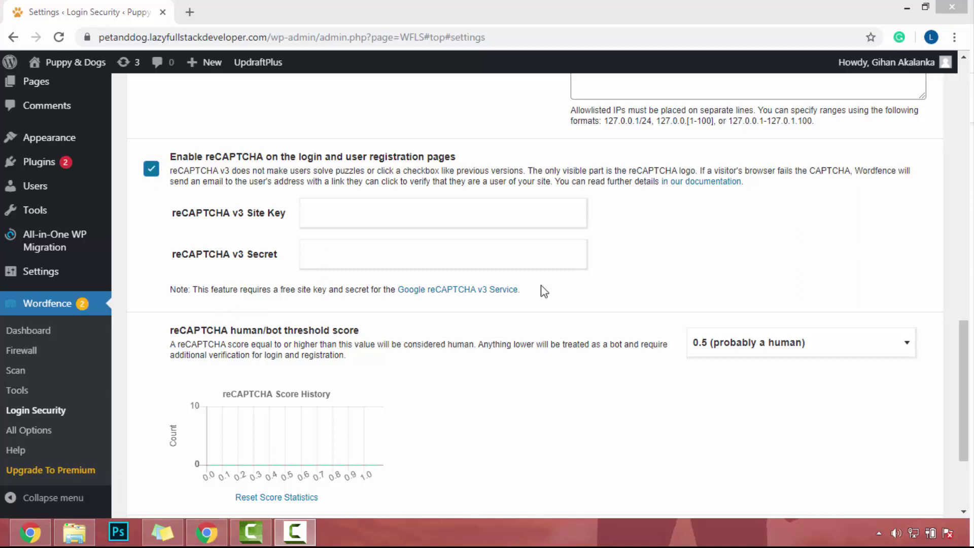
{"action": "left_click", "coordinate": [191, 8]}
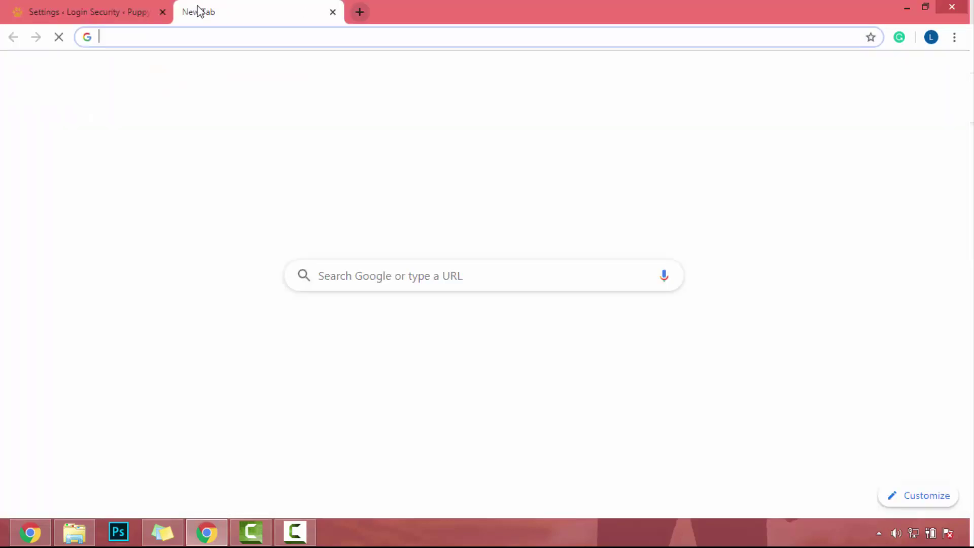
{"action": "type", "text": "google r"}
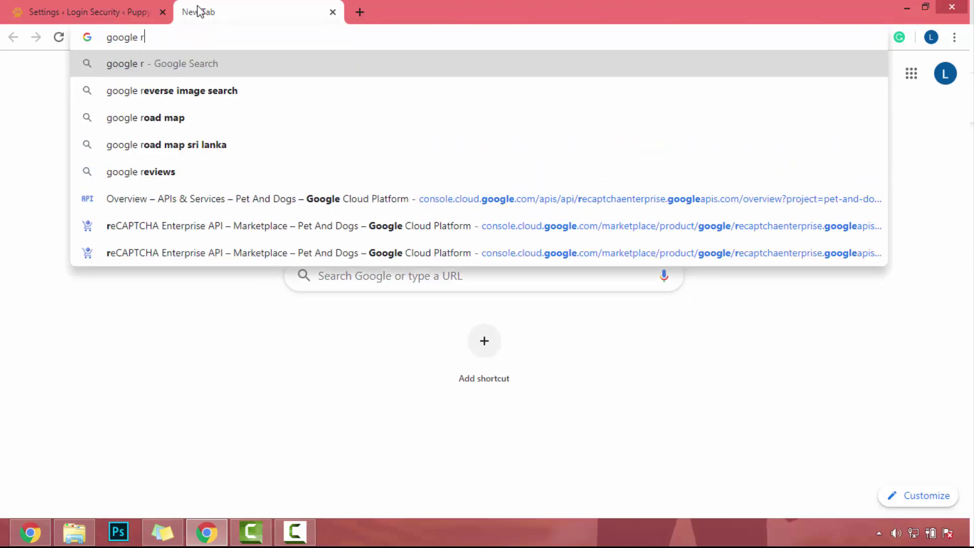
{"action": "type", "text": "ec"}
{"action": "left_click", "coordinate": [202, 90]}
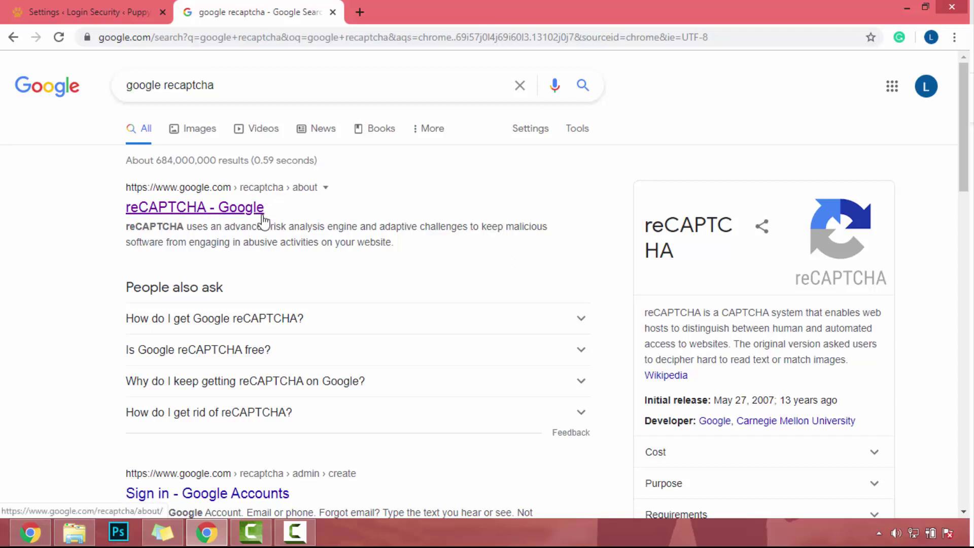
- Go to the reCAPTCHA v3 admin console and start registering a new site
{"action": "left_click", "coordinate": [219, 221]}
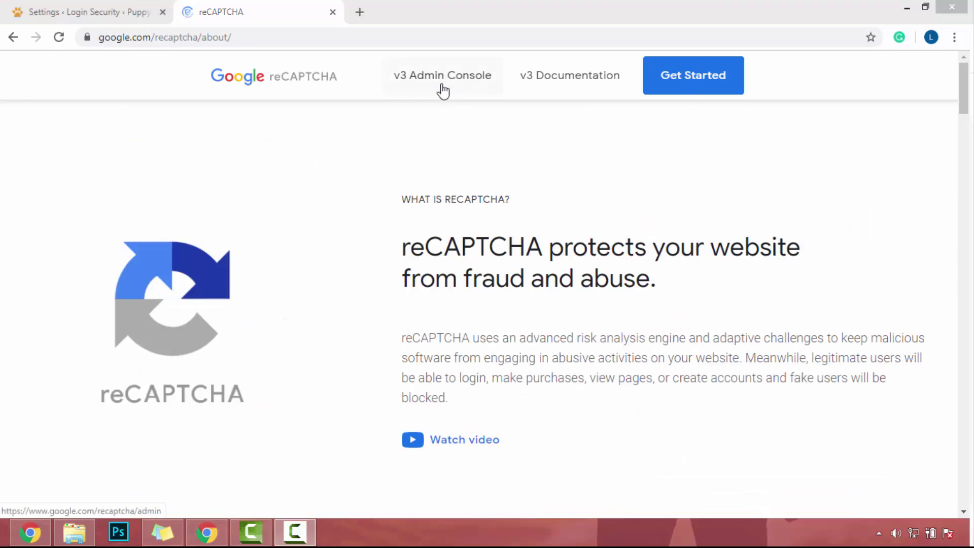
{"action": "left_click", "coordinate": [443, 91]}
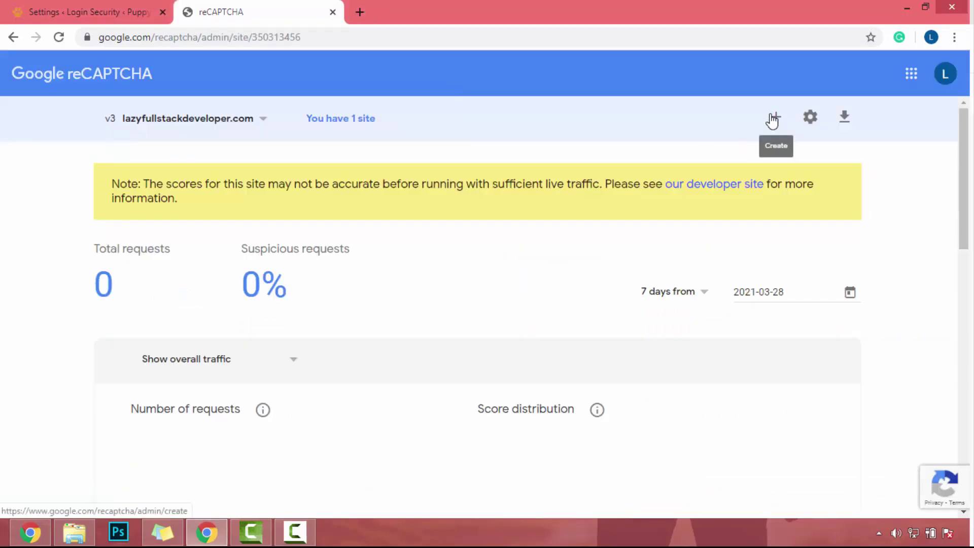
{"action": "left_click", "coordinate": [773, 120]}
{"action": "left_click", "coordinate": [184, 205]}
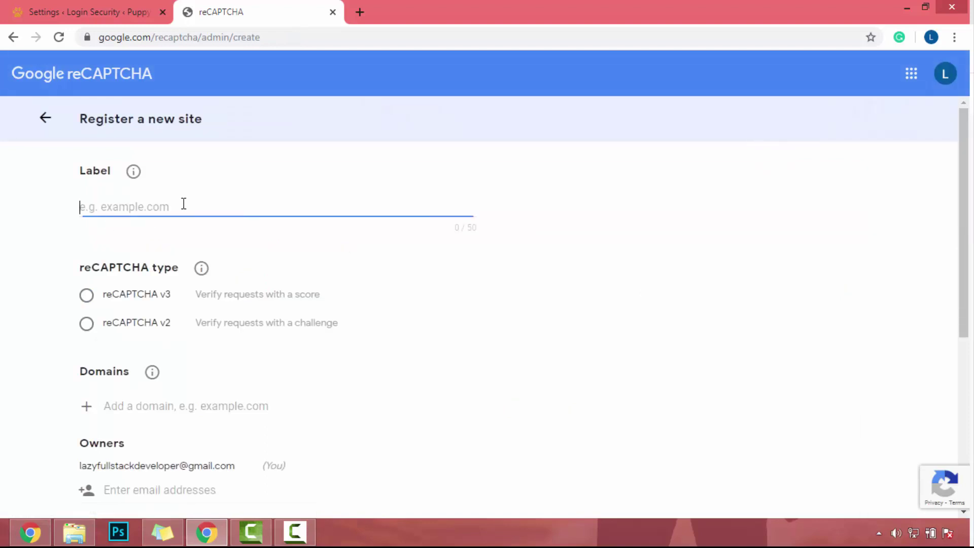
- Copy the site domain from Wordfence and paste it as the label petanddog.lazyfullstackdeveloper.com
{"action": "left_click", "coordinate": [122, 10]}
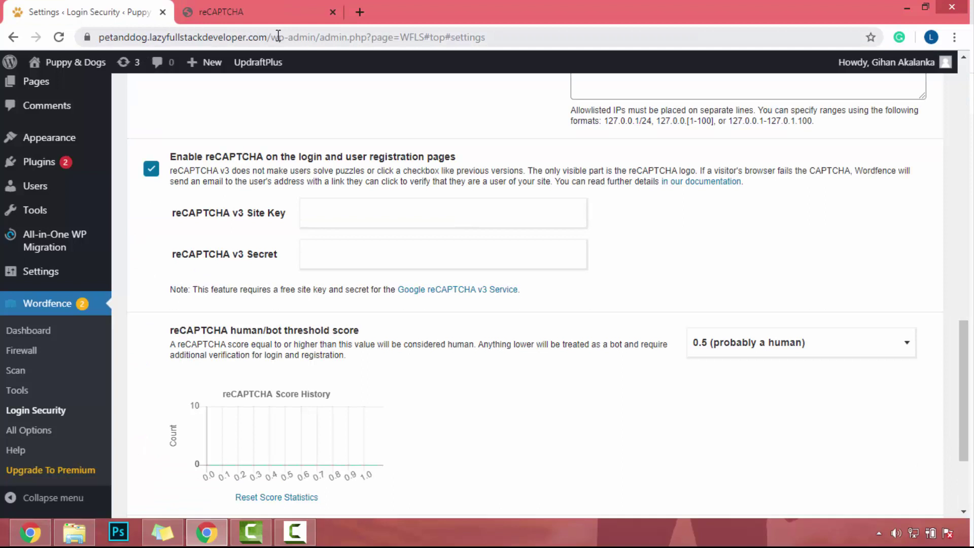
{"action": "left_click_drag", "start_coordinate": [268, 35], "coordinate": [153, 35]}
{"action": "key", "text": "ctrl+c"}
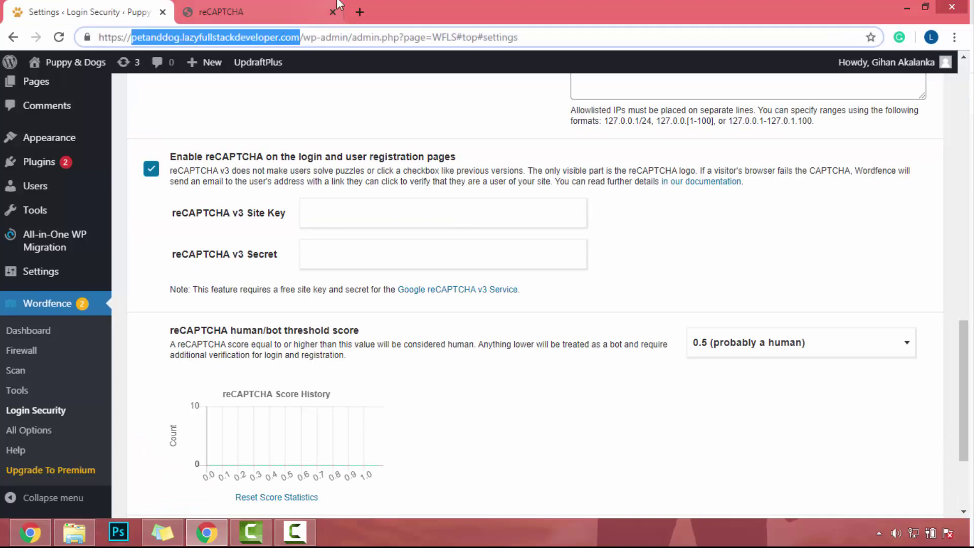
{"action": "left_click", "coordinate": [291, 11]}
{"action": "key", "text": "ctrl+v"}
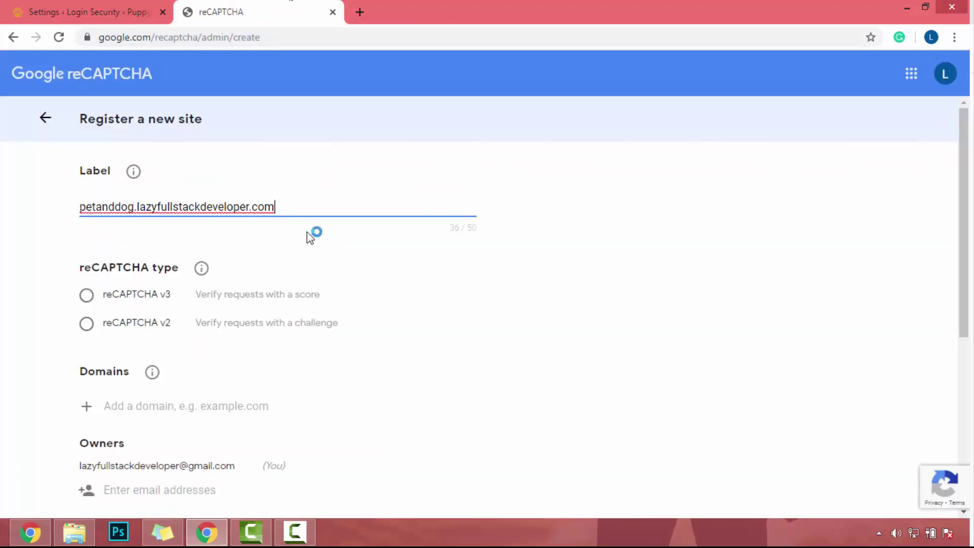
- Choose reCAPTCHA v3, add domain petanddog.lazyfullstackdeveloper.com, and accept the Terms of Service
{"action": "left_click", "coordinate": [86, 295]}
{"action": "scroll", "coordinate": [202, 257], "scroll_direction": "down", "scroll_amount": 4}
{"action": "scroll", "coordinate": [187, 298], "scroll_direction": "up", "scroll_amount": 2}
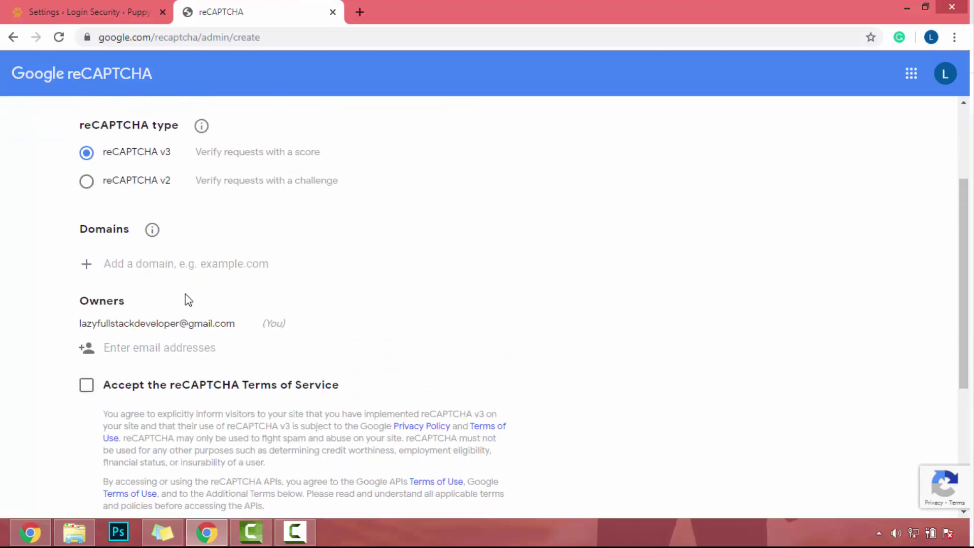
{"action": "left_click", "coordinate": [124, 268]}
{"action": "key", "text": "ctrl+v"}
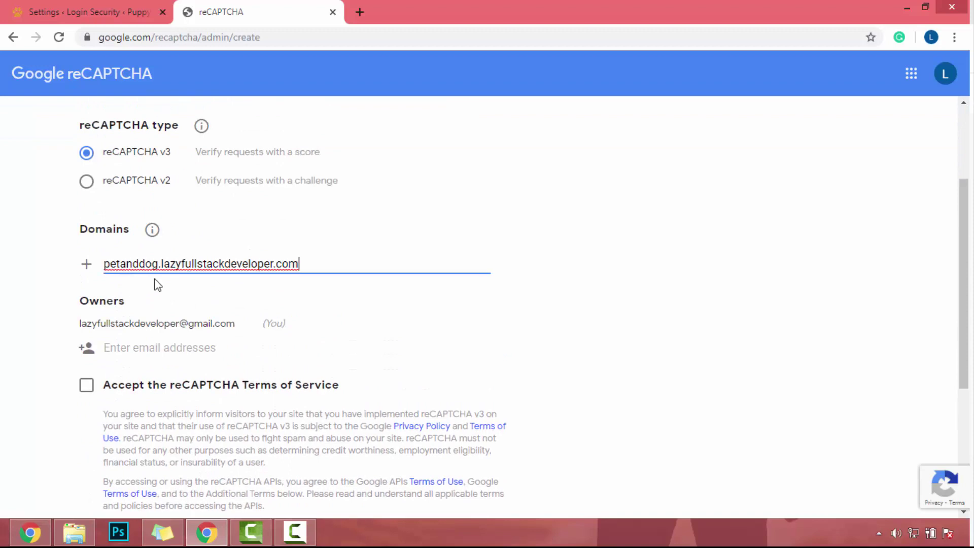
{"action": "left_click", "coordinate": [85, 265]}
{"action": "scroll", "coordinate": [537, 355], "scroll_direction": "up", "scroll_amount": 1}
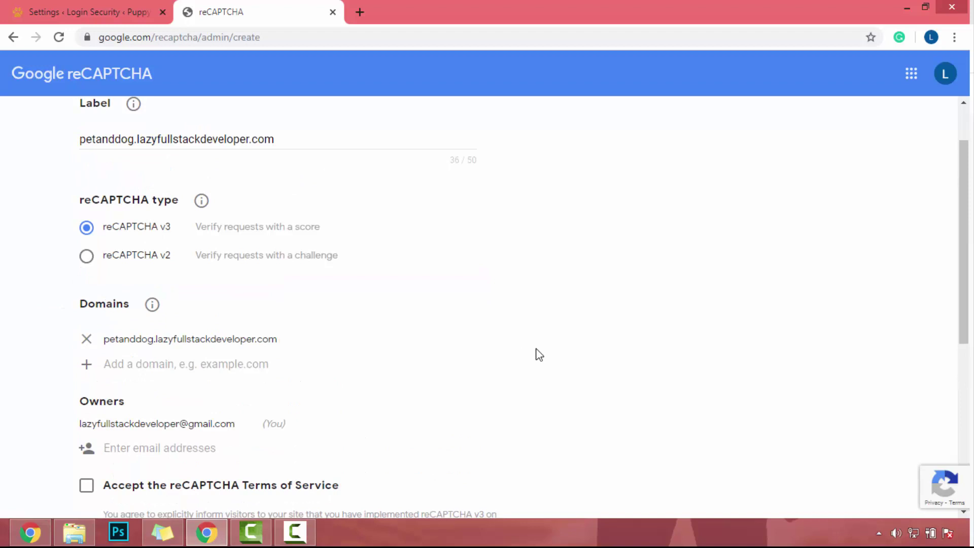
{"action": "scroll", "coordinate": [537, 355], "scroll_direction": "down", "scroll_amount": 4}
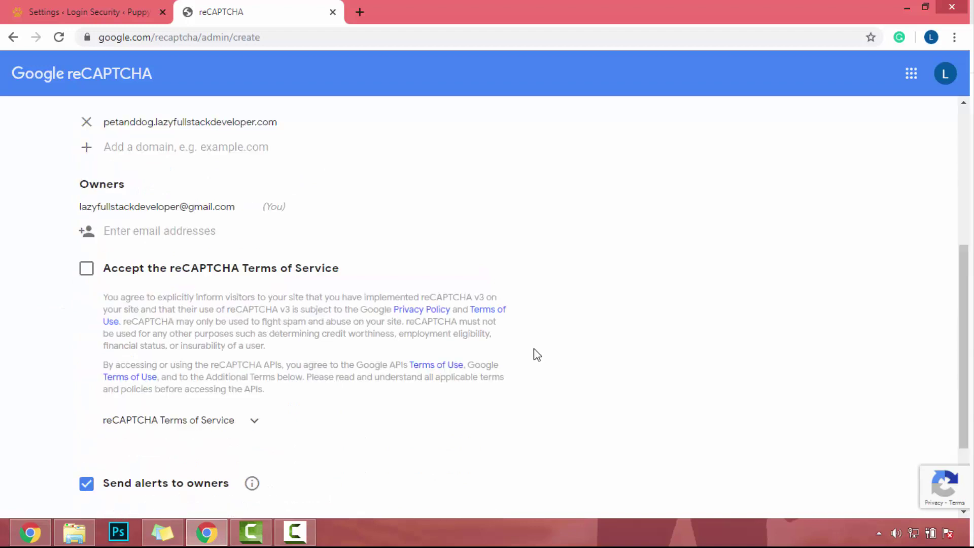
{"action": "left_click", "coordinate": [87, 271]}
{"action": "scroll", "coordinate": [311, 428], "scroll_direction": "down", "scroll_amount": 2}
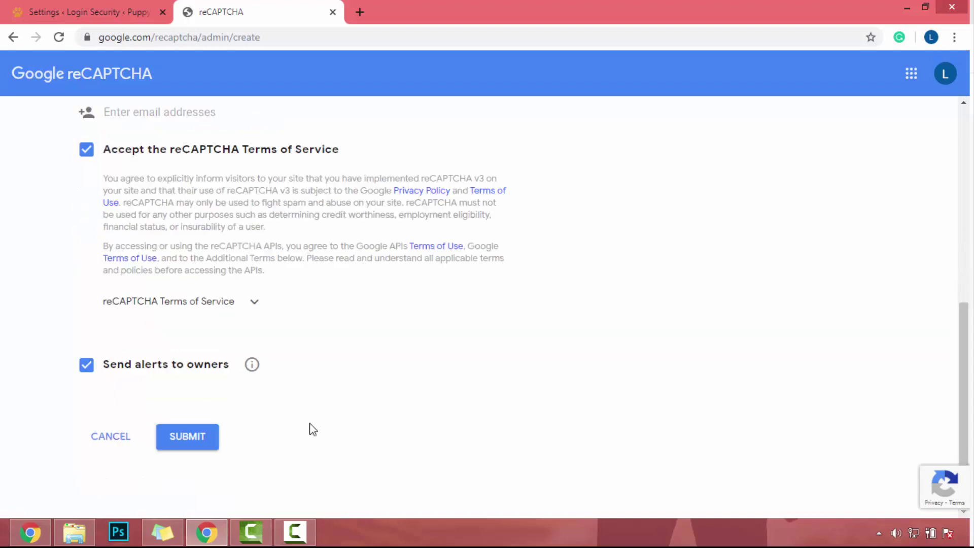
- Submit the registration and paste the generated site key into Wordfence's reCAPTCHA v3 Site Key field
{"action": "left_click", "coordinate": [179, 441]}
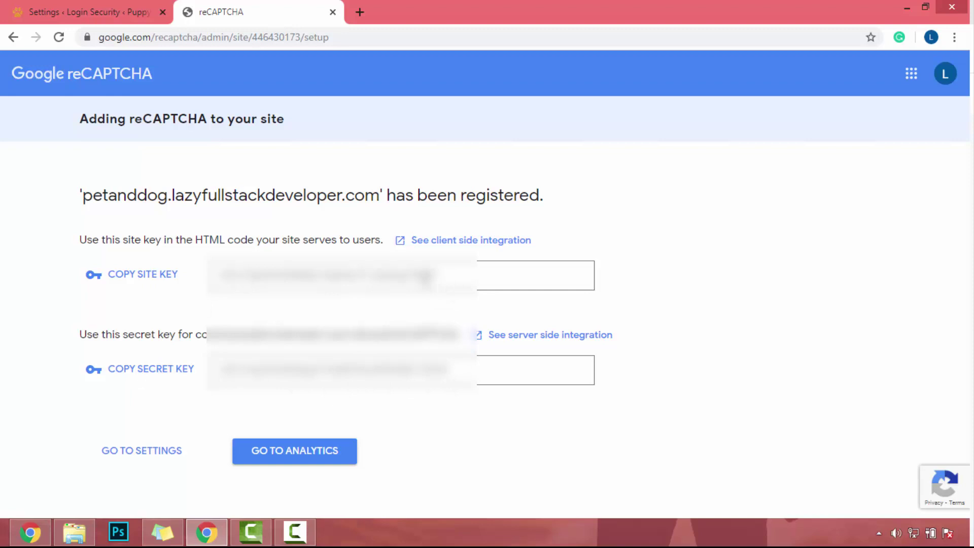
{"action": "left_click_drag", "start_coordinate": [430, 278], "coordinate": [199, 296]}
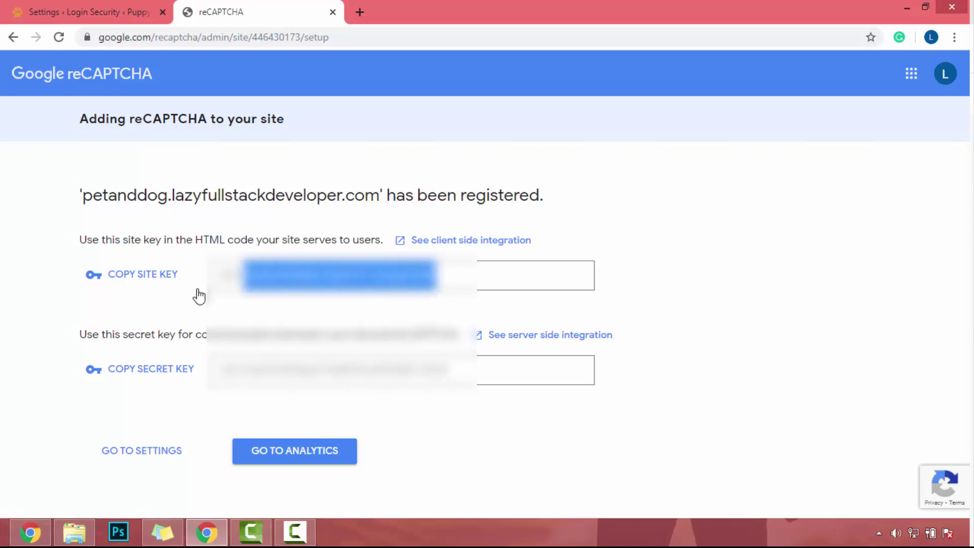
{"action": "left_click", "coordinate": [66, 10]}
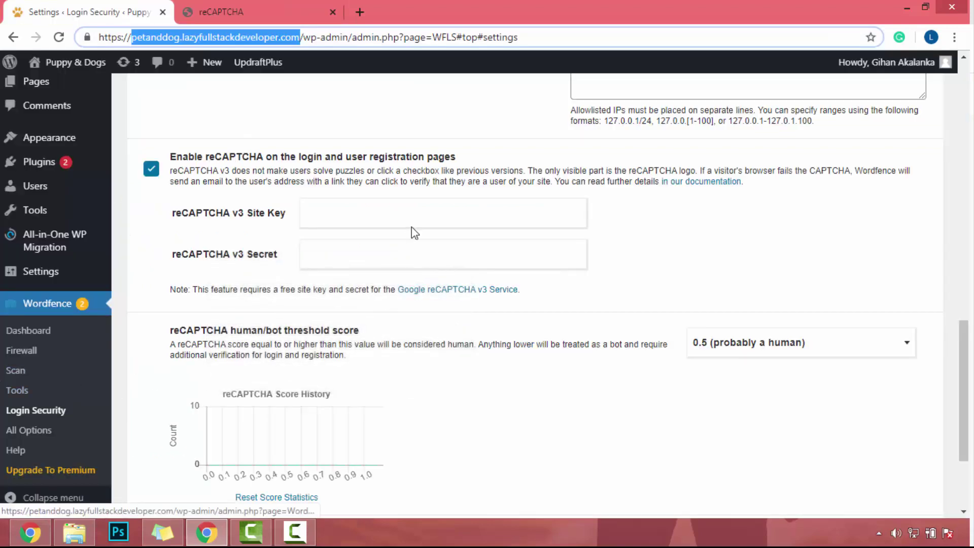
{"action": "left_click", "coordinate": [322, 215]}
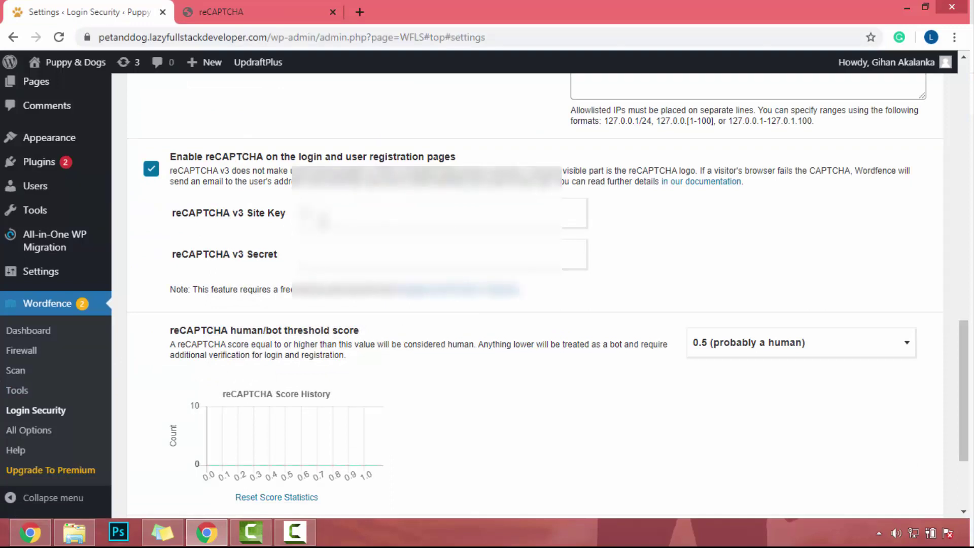
{"action": "key", "text": "ctrl+v"}
- Copy the generated secret key for Wordfence's Secret field
{"action": "left_click", "coordinate": [244, 11]}
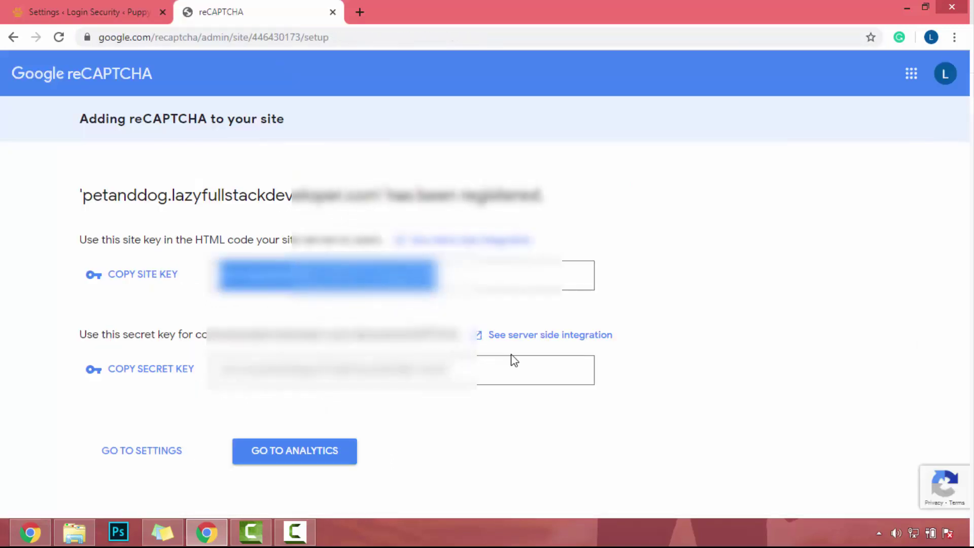
{"action": "left_click_drag", "start_coordinate": [502, 371], "coordinate": [211, 371]}
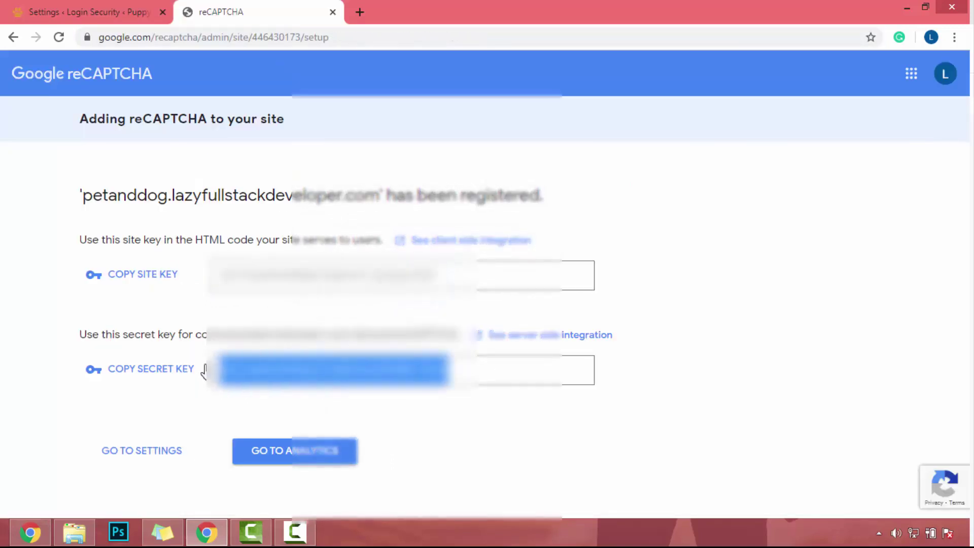
{"action": "left_click", "coordinate": [45, 5]}
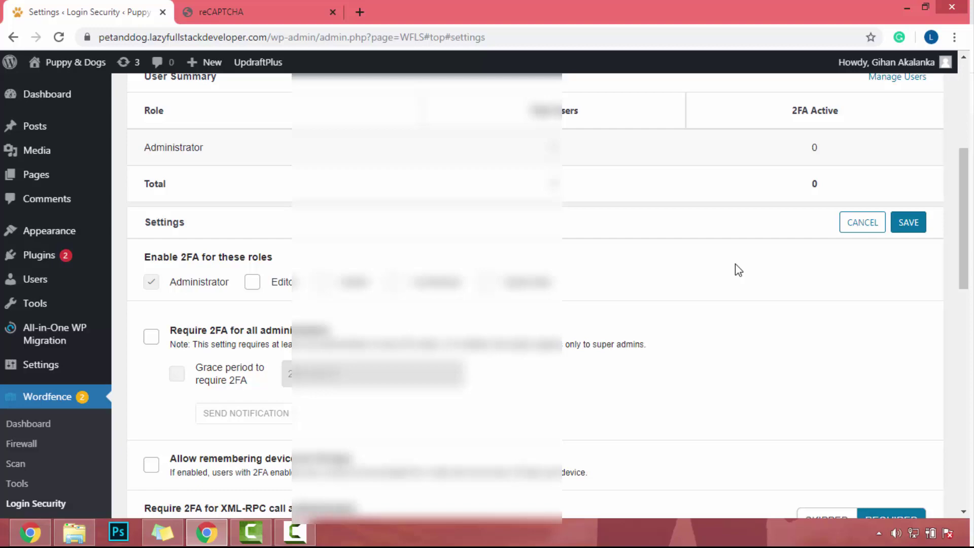
- Save the Wordfence reCAPTCHA settings and log out from the Howdy menu
{"action": "left_click", "coordinate": [909, 364]}
{"action": "scroll", "coordinate": [908, 365], "scroll_direction": "down", "scroll_amount": 12}
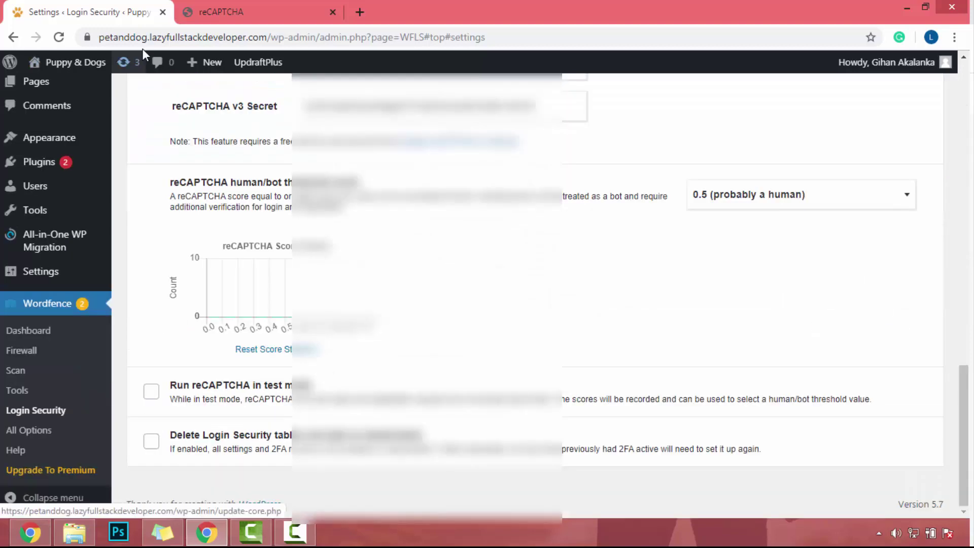
{"action": "mouse_move", "coordinate": [898, 69]}
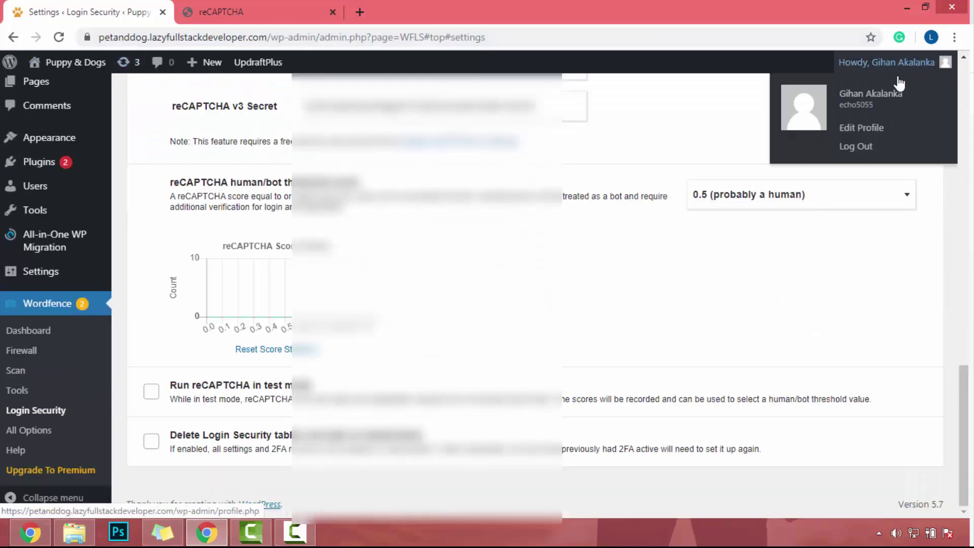
{"action": "left_click", "coordinate": [856, 147]}
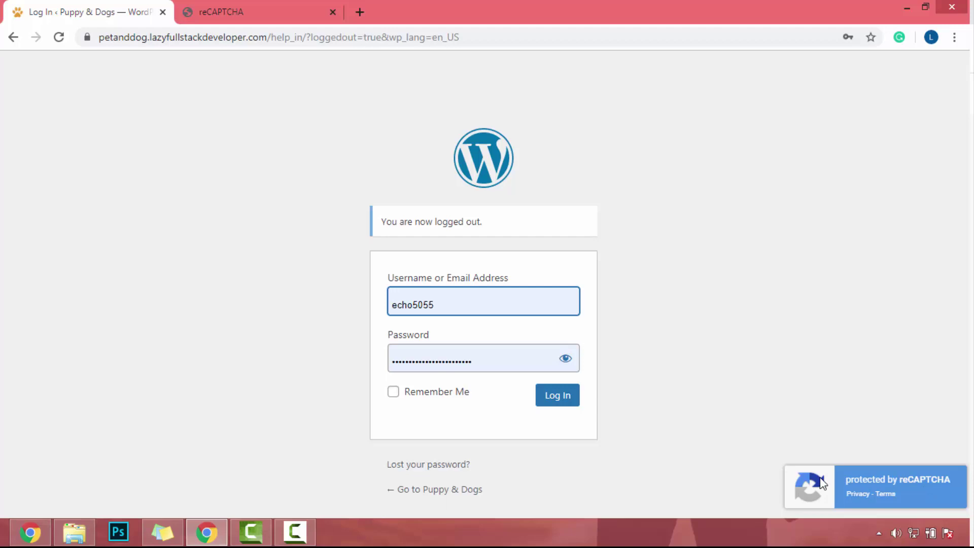
- Log back in to WordPress and reopen Wordfence's Login Security page
{"action": "left_click", "coordinate": [567, 398]}
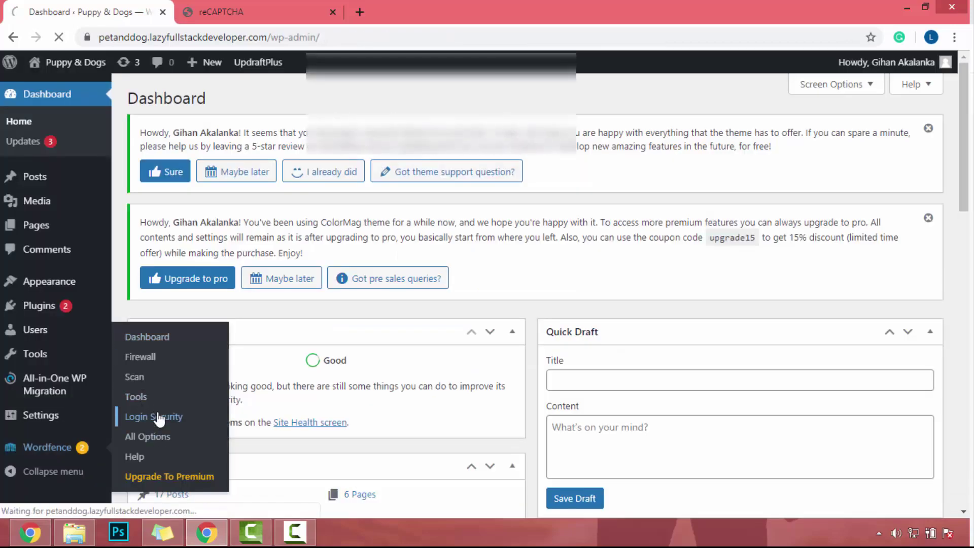
{"action": "left_click", "coordinate": [159, 419]}
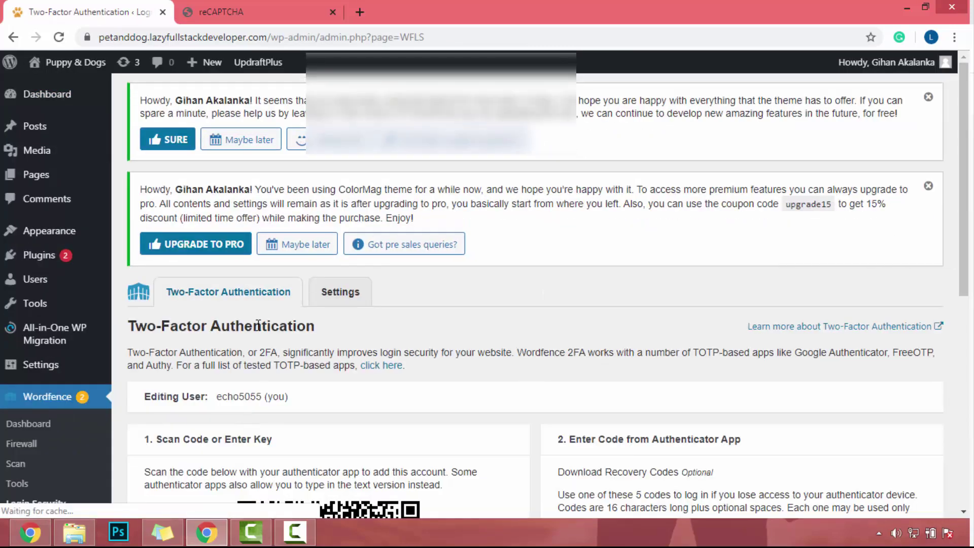